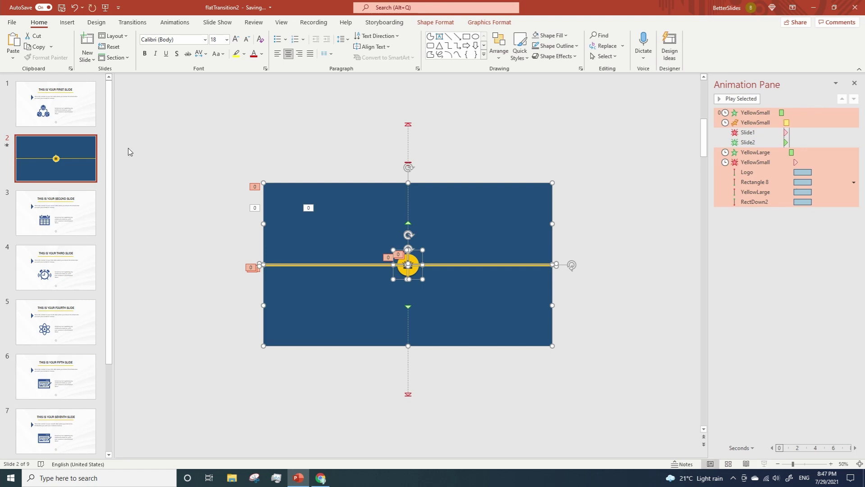
Paste the blue title design onto slide 1 and select the Logo through RectDown2 animations.
left_click(22, 98)
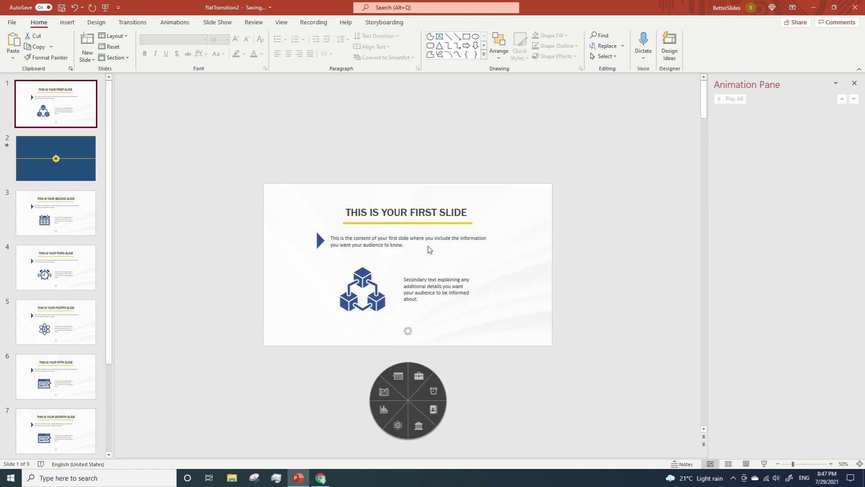
key("ctrl+v")
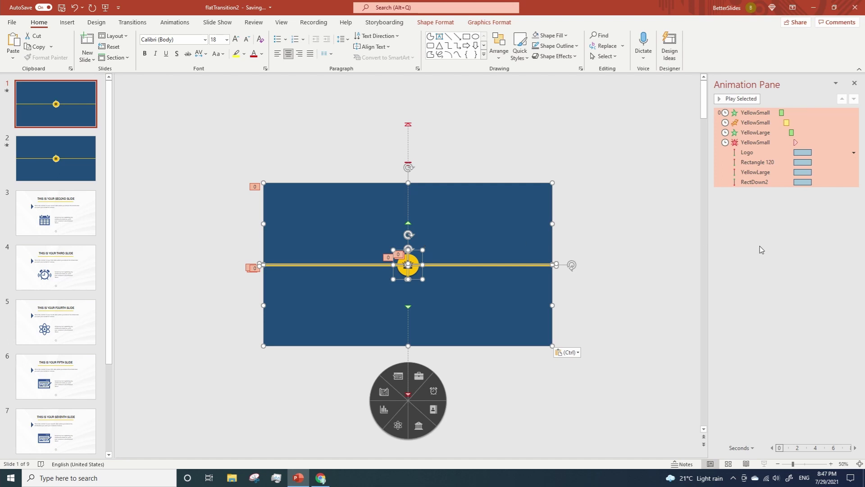
left_click(755, 153)
left_click(754, 182, "shift")
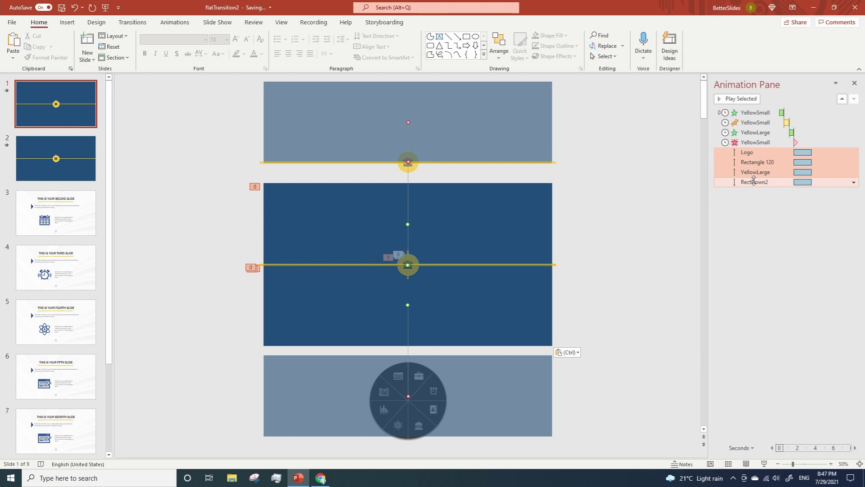
Delete the four selected animations and give the crown logo a Fade entrance.
key("Delete")
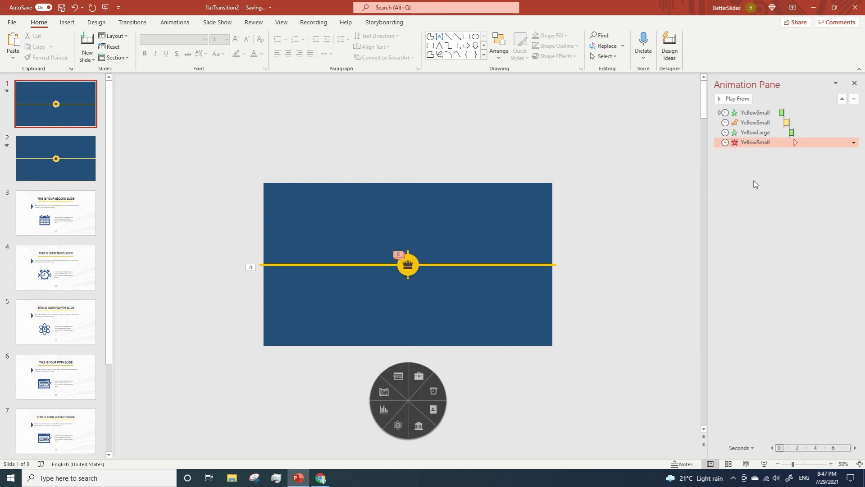
left_click(415, 271)
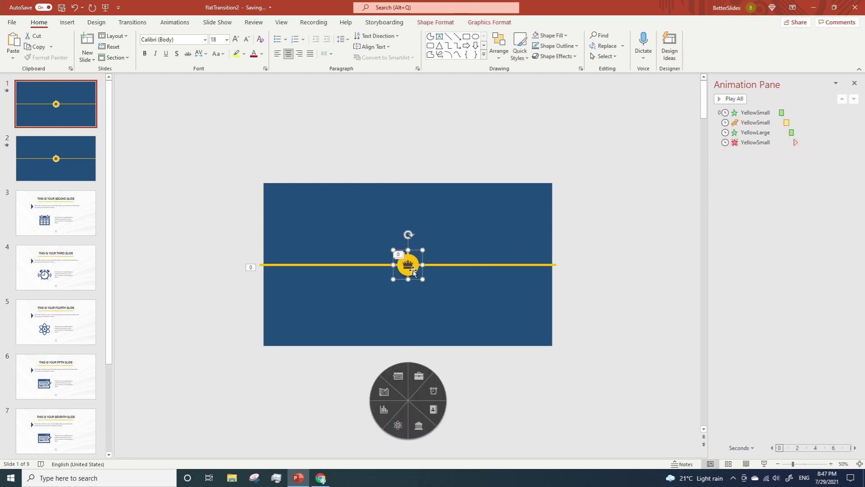
left_click(175, 22)
left_click(645, 45)
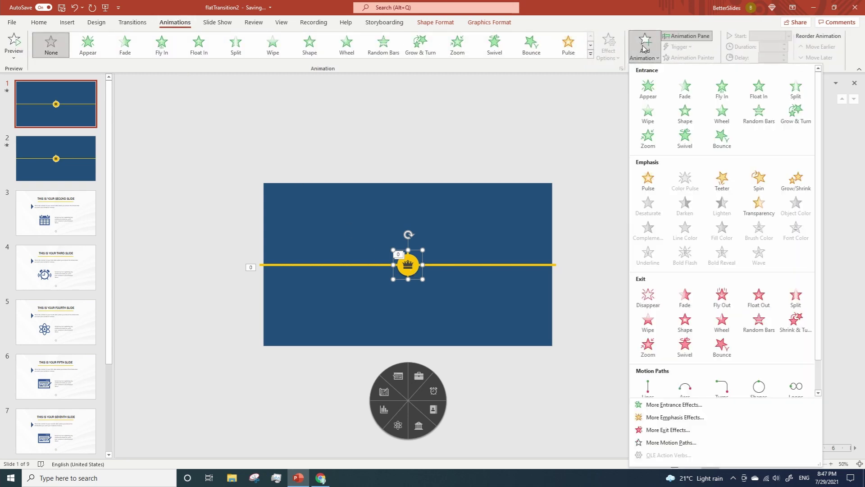
left_click(684, 90)
Start the logo Fade With Previous and move it to the top of the sequence.
left_click(853, 152)
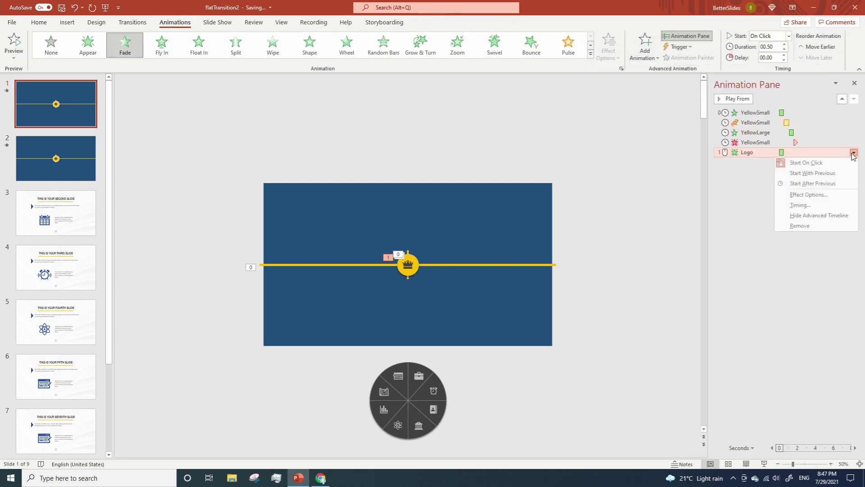
left_click(837, 173)
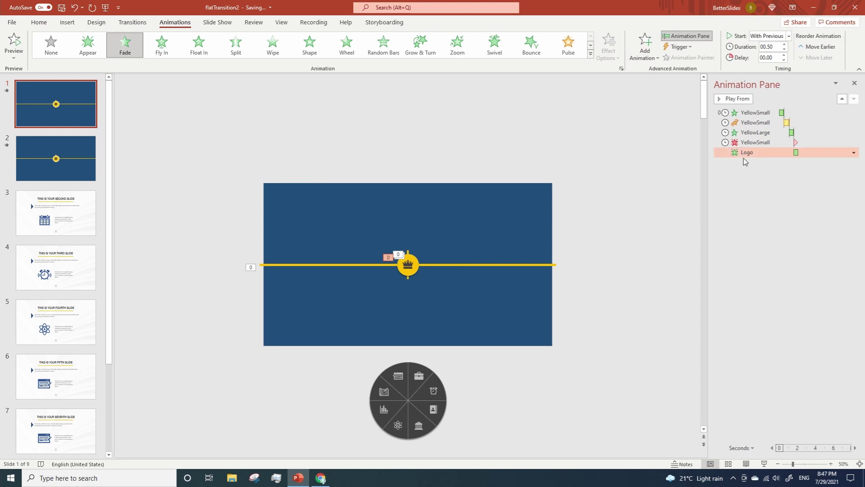
left_click_drag(743, 155, 746, 110)
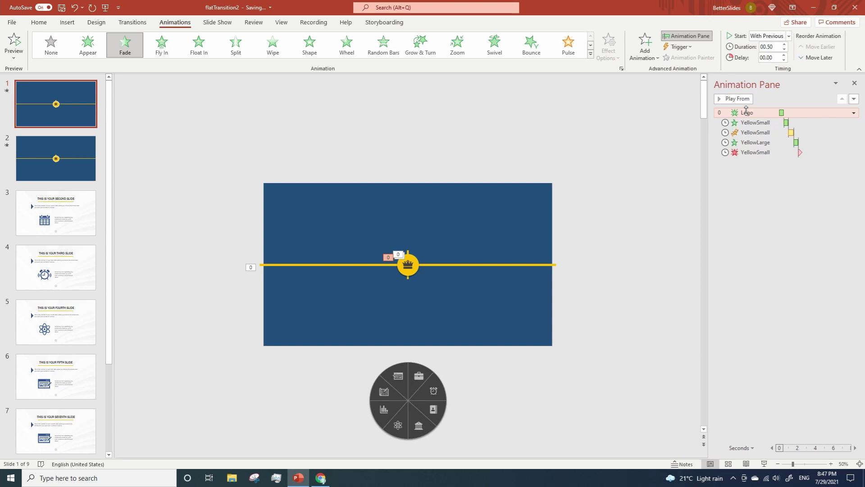
Add a Stretch entrance to the upper blue rectangle, starting With Previous.
left_click(500, 217)
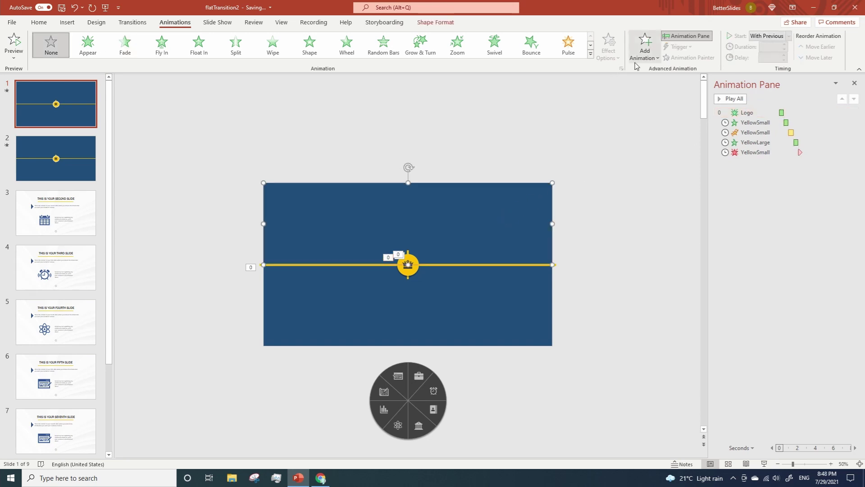
left_click(644, 47)
left_click(678, 404)
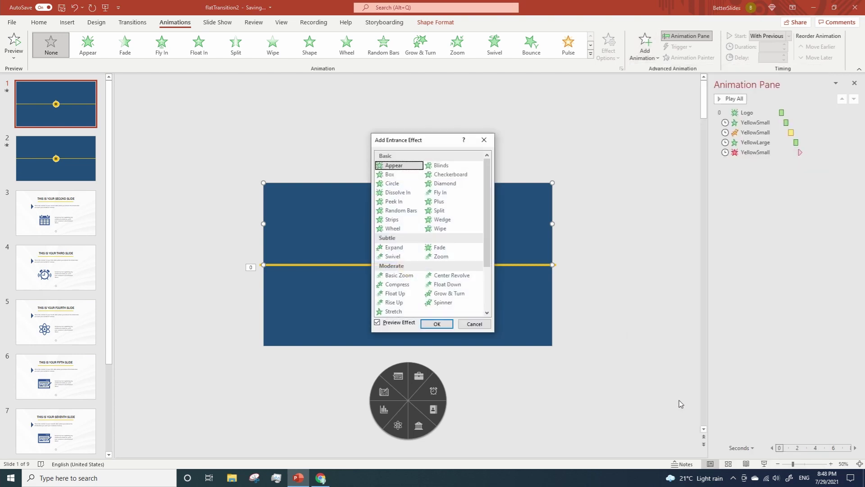
left_click(393, 310)
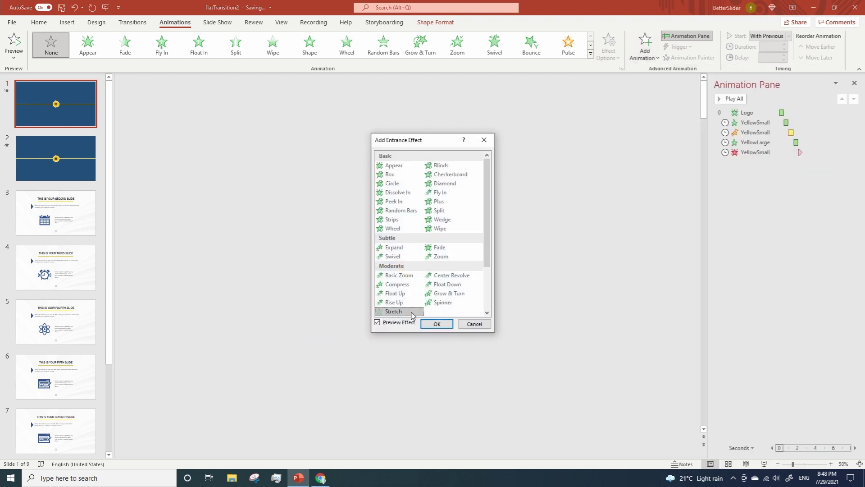
left_click(436, 323)
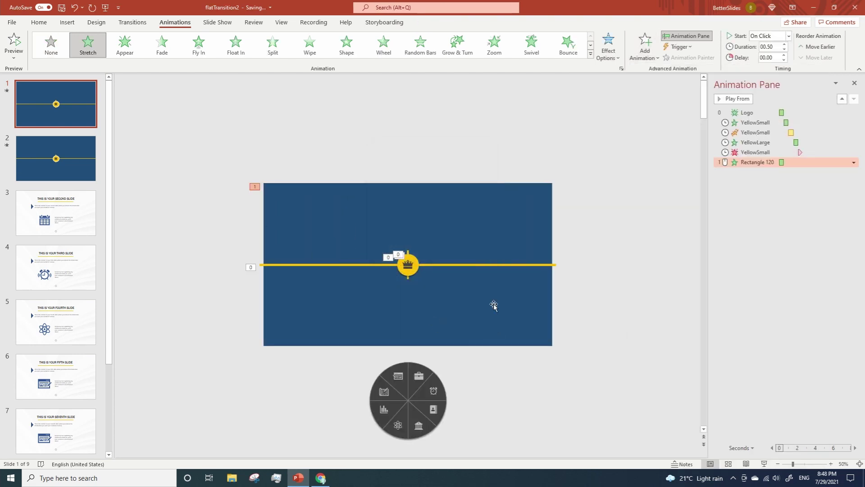
left_click(855, 162)
left_click(831, 182)
Set the Rectangle 120 Stretch direction to From Top.
left_click(854, 163)
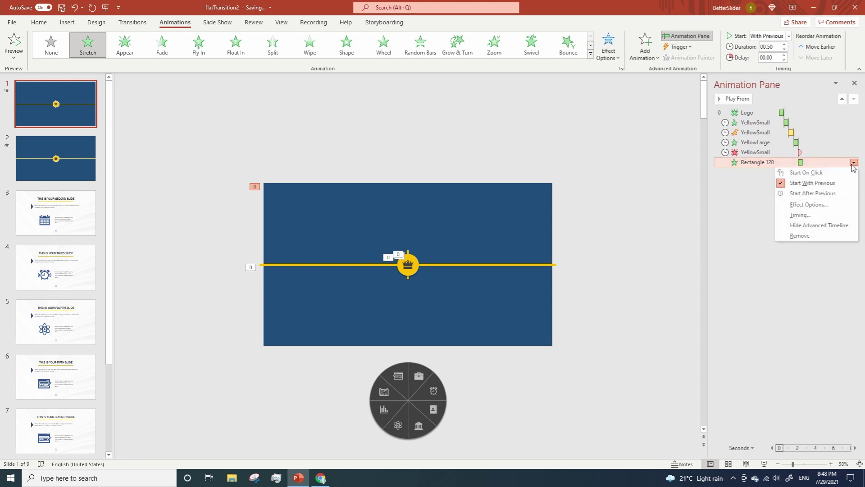
left_click(828, 203)
left_click(478, 205)
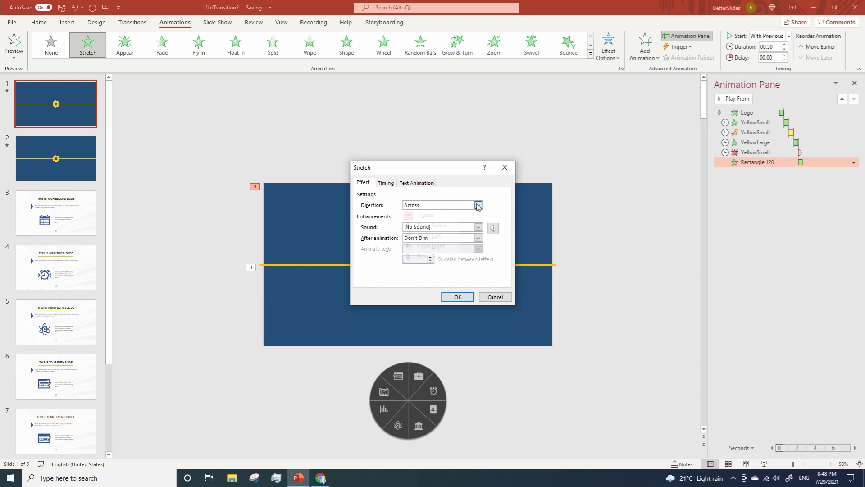
left_click(428, 256)
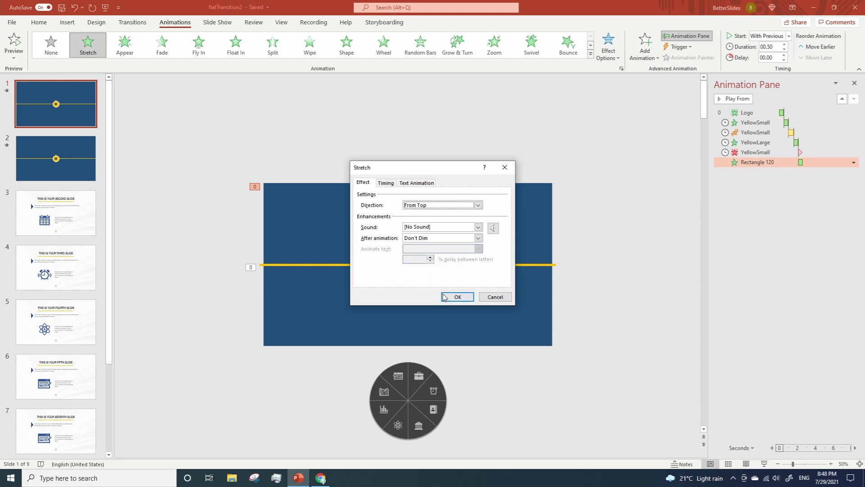
left_click(457, 296)
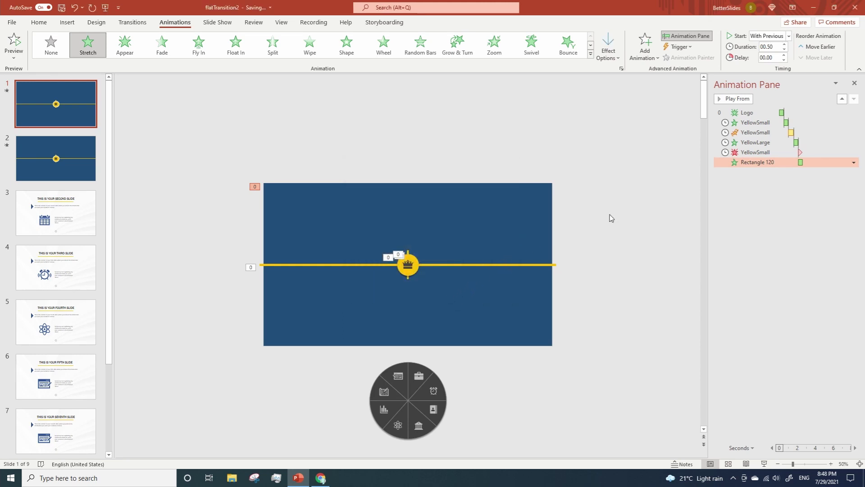
left_click(547, 214)
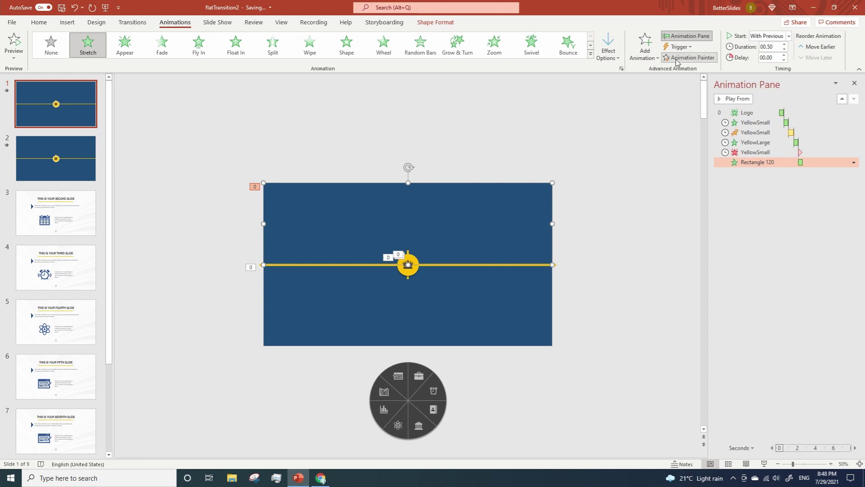
Copy the Stretch animation to the lower rectangle and set its direction to From Bottom.
left_click(676, 59)
left_click(467, 293)
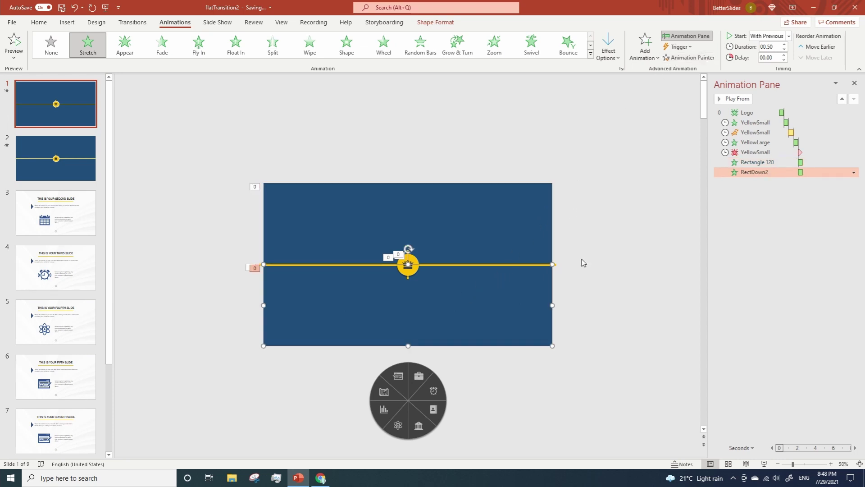
left_click(853, 173)
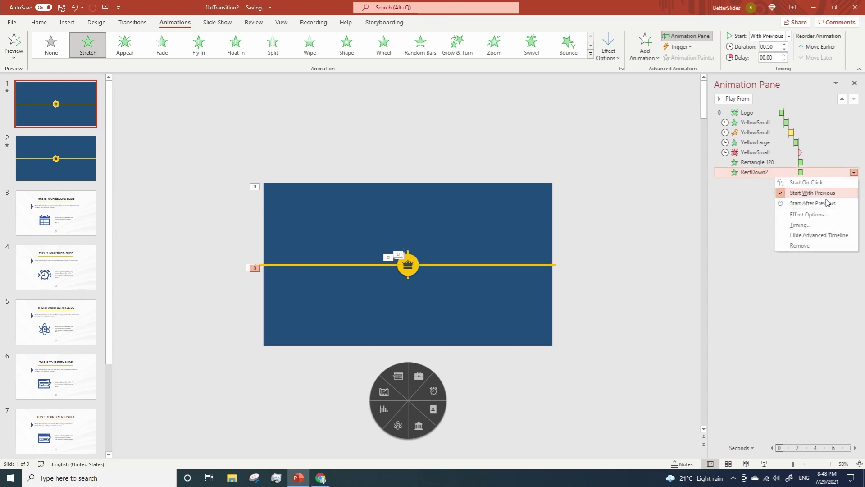
left_click(816, 216)
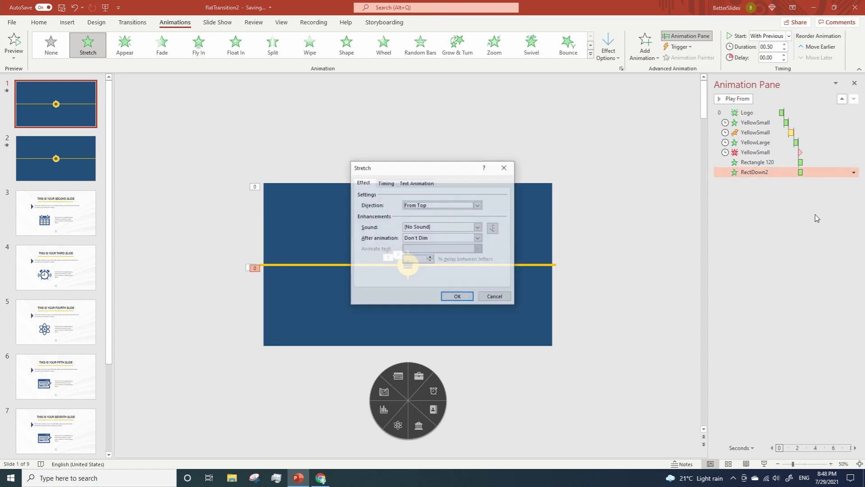
left_click(477, 205)
left_click(436, 230)
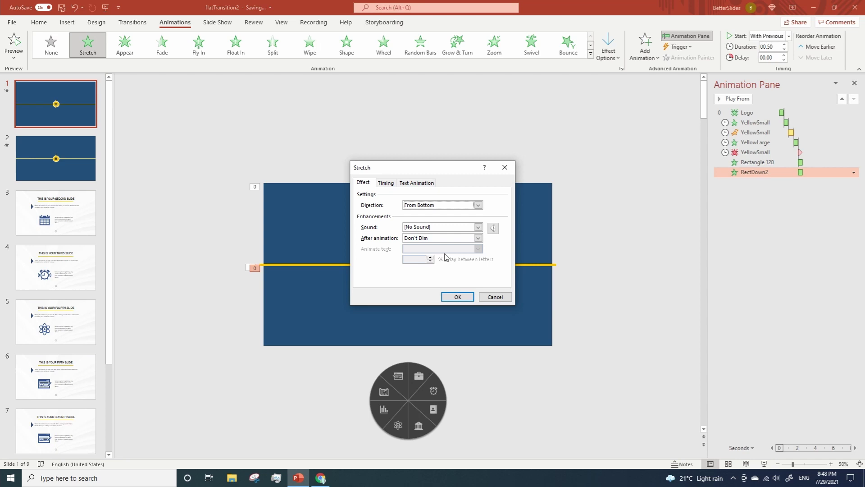
left_click(457, 297)
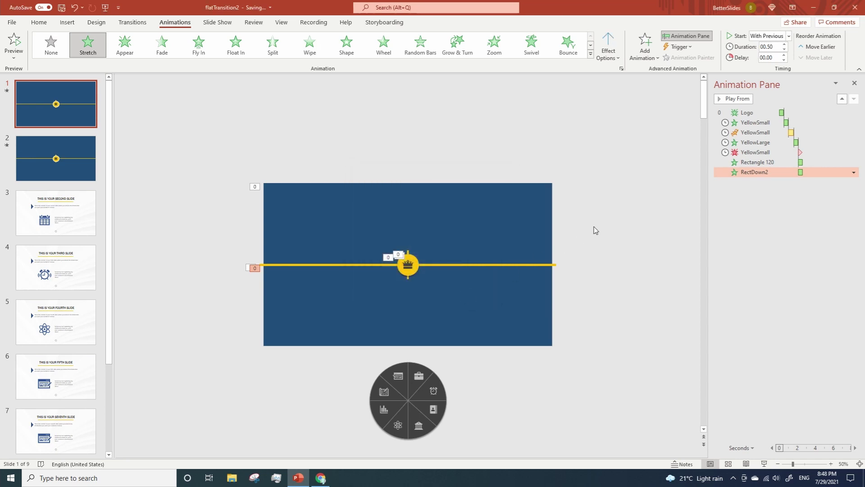
Move both rectangle stretches ahead of Logo and drag the icon wheel onto the slide's left edge.
left_click(751, 162, "ctrl")
left_click_drag(752, 161, 749, 108)
left_click_drag(412, 407, 251, 308)
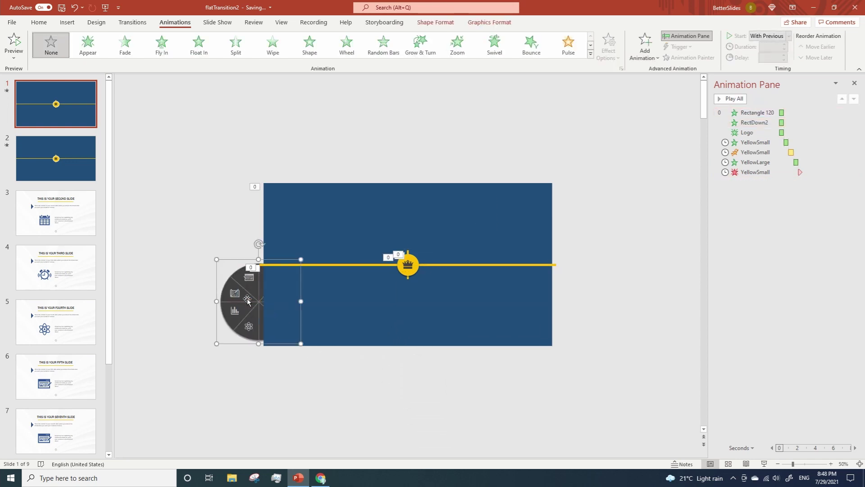
Bring the icon wheel, then the yellow circle, to front and centre the wheel under the circle.
right_click(248, 306)
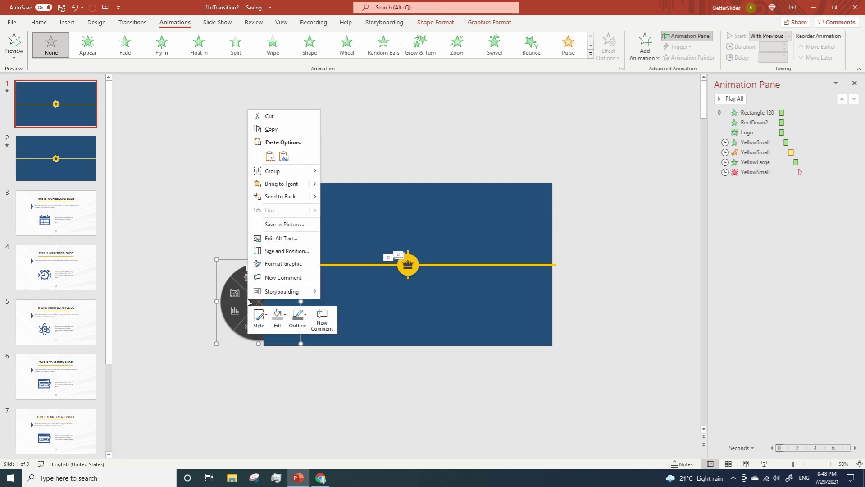
left_click(281, 184)
left_click_drag(284, 290, 373, 264)
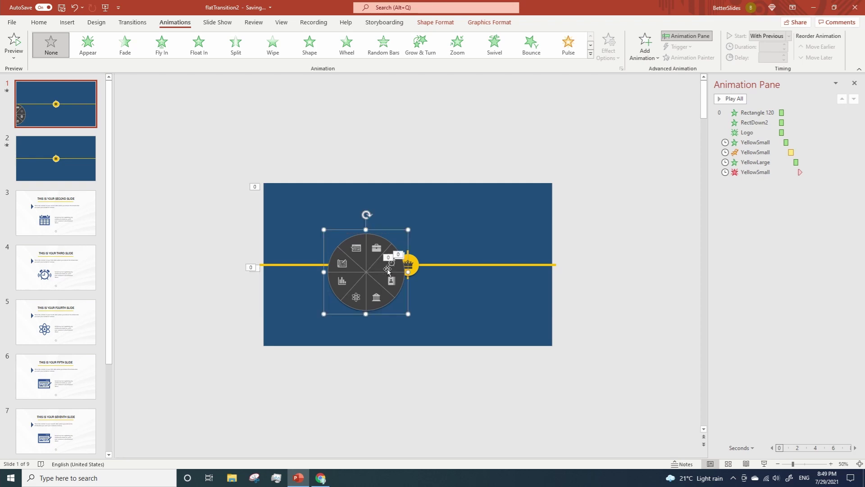
left_click(411, 265)
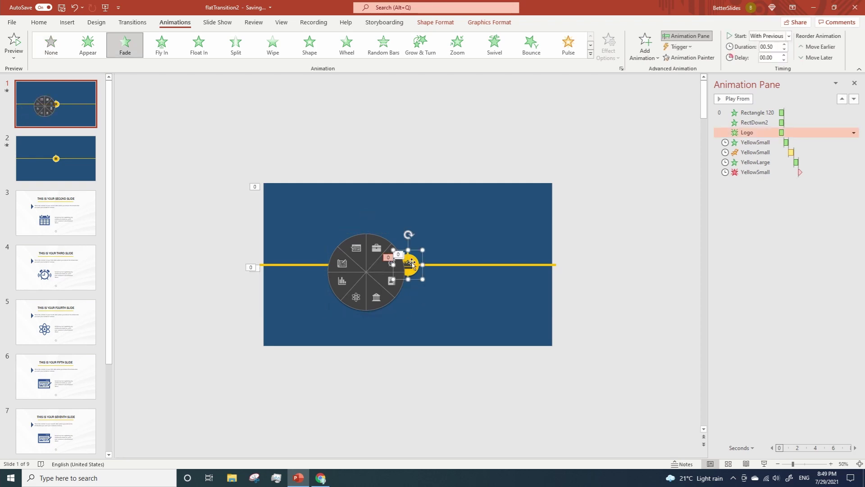
right_click(411, 261)
left_click(448, 338)
left_click_drag(360, 276, 404, 271)
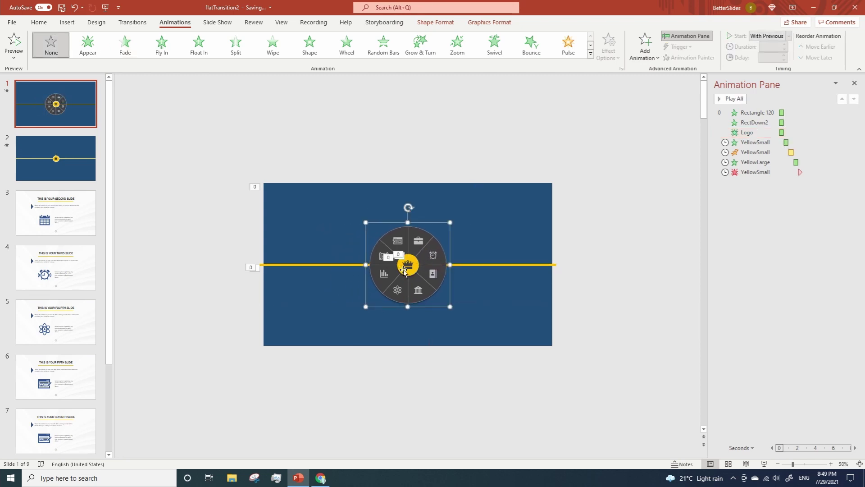
Set the icon wheel's rotation to 45° in Size and Position.
right_click(389, 282)
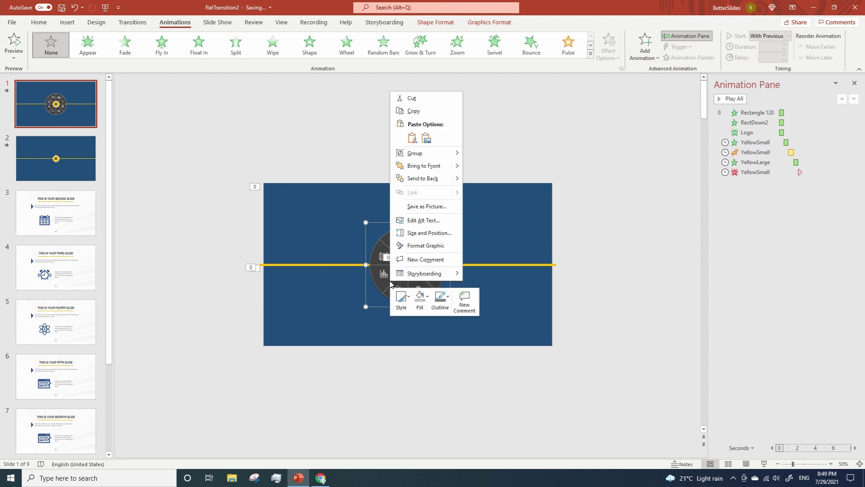
left_click(444, 233)
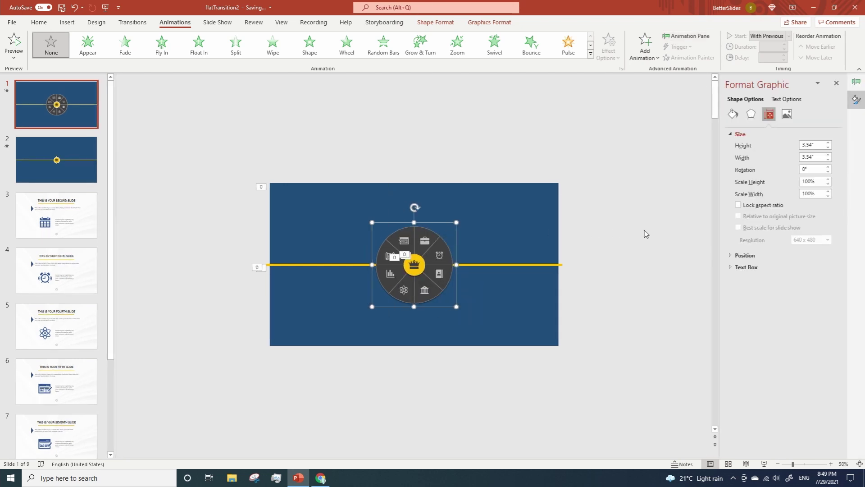
left_click(812, 168)
key("Return")
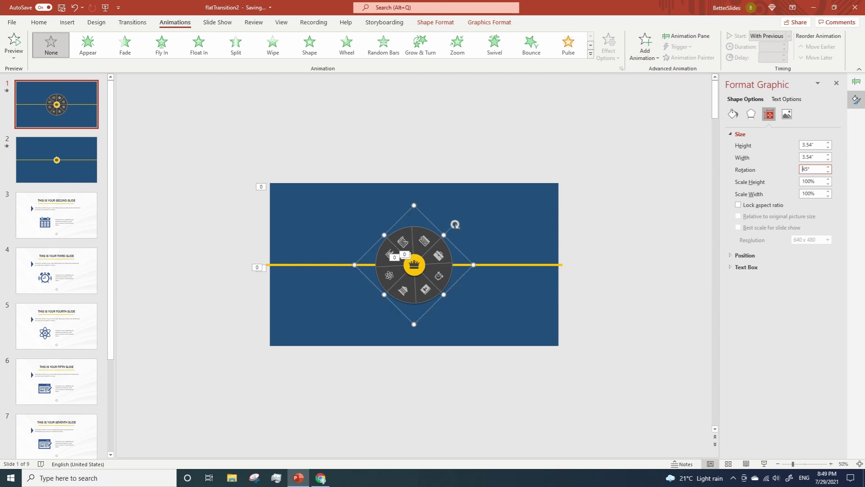
Add a Spin emphasis animation to the icon wheel.
left_click(856, 82)
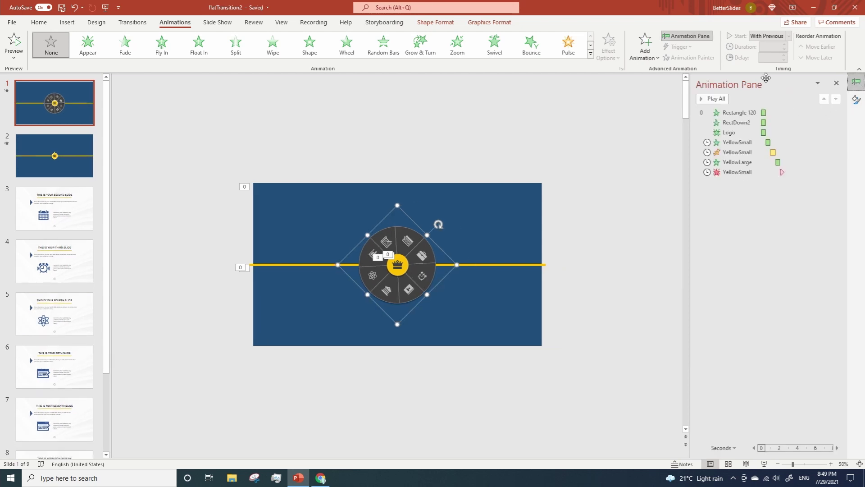
left_click(637, 46)
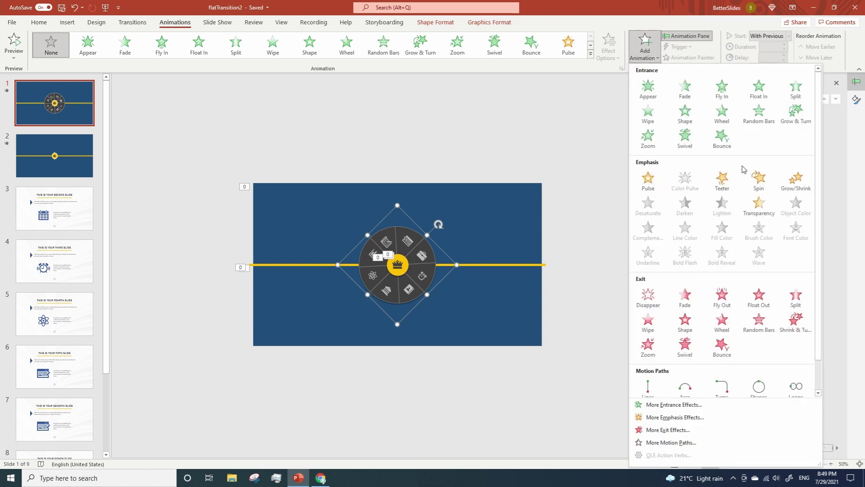
left_click(757, 182)
Set the Group 96 Spin amount to a custom 45° counterclockwise.
left_click(836, 182)
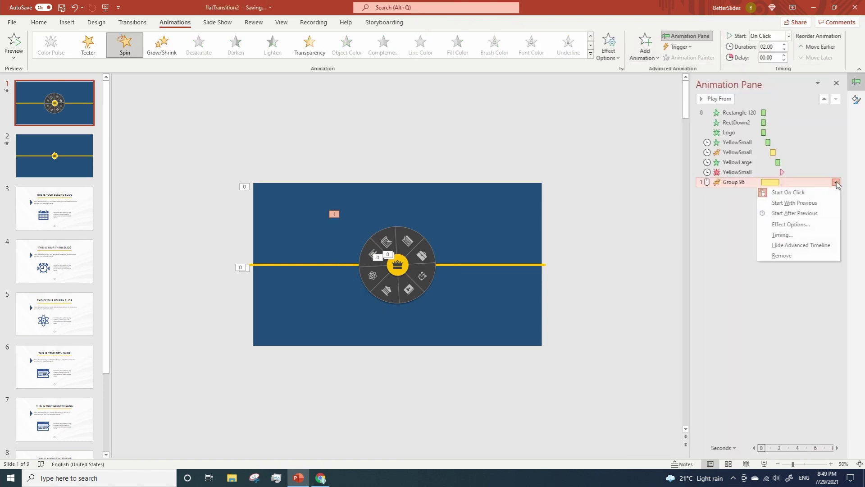
left_click(808, 225)
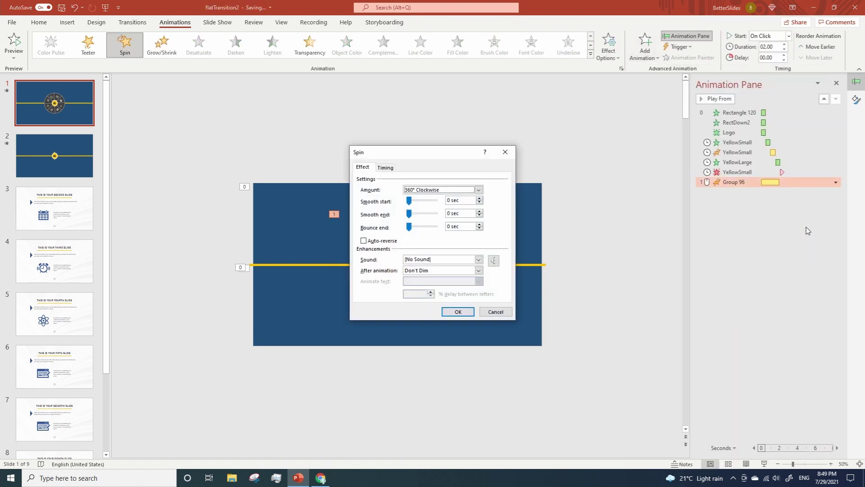
left_click(478, 190)
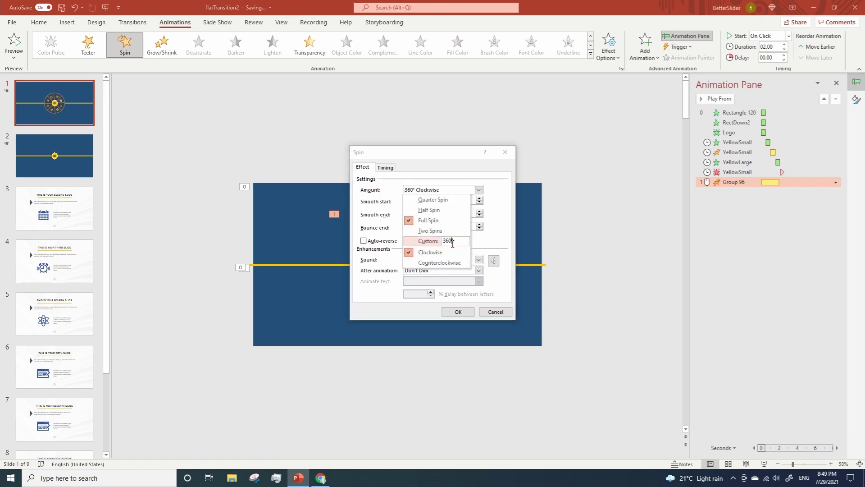
left_click(422, 242)
type("45")
key("Return")
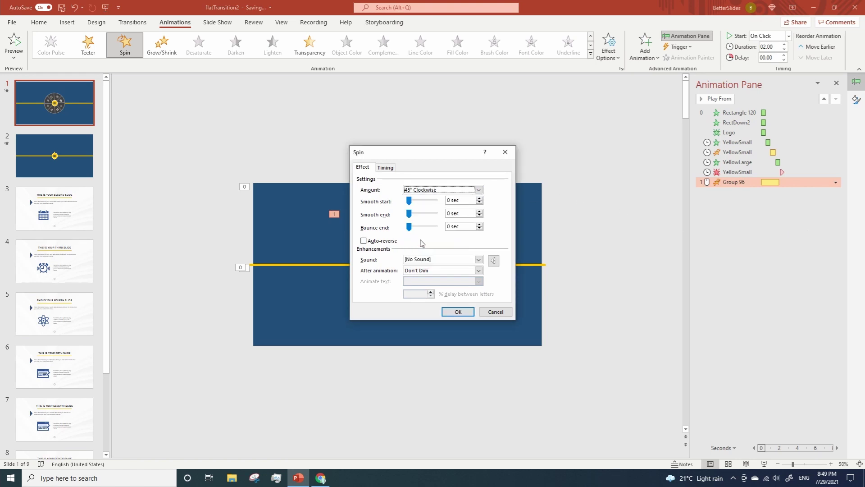
left_click(479, 189)
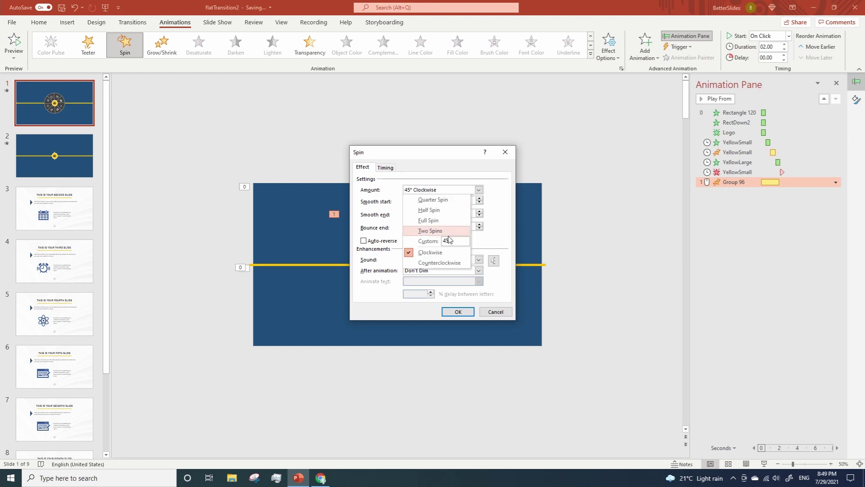
left_click(435, 264)
left_click(456, 310)
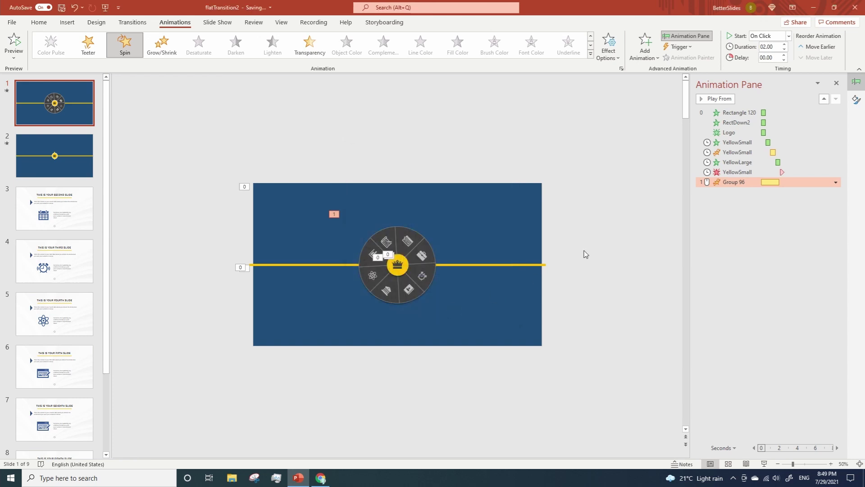
Start the spin With Previous and set its duration to 0.6 seconds.
left_click(835, 182)
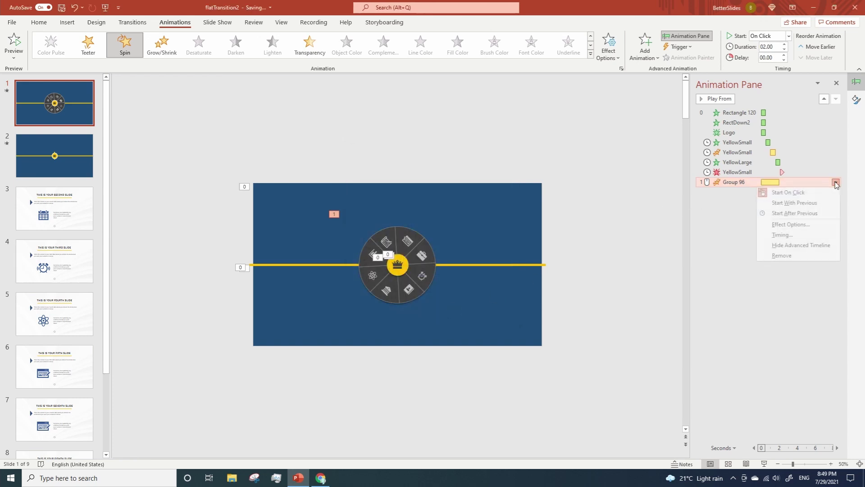
left_click(804, 204)
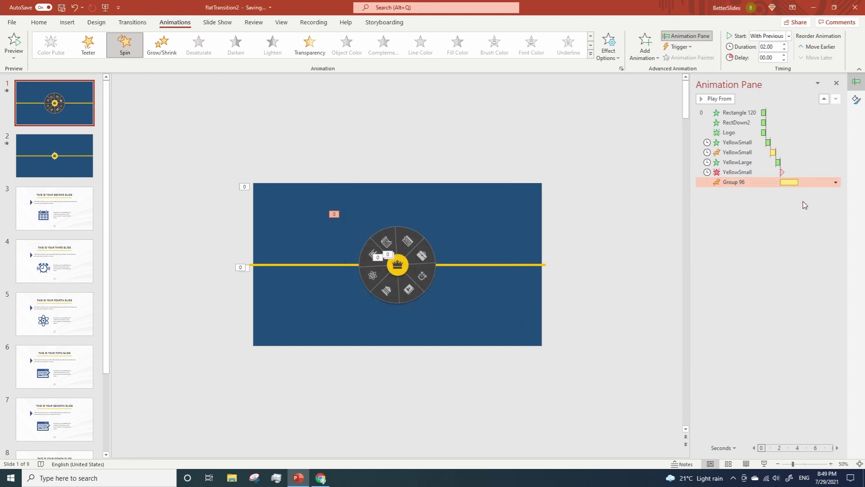
double_click(766, 46)
type("0.6")
key("Return")
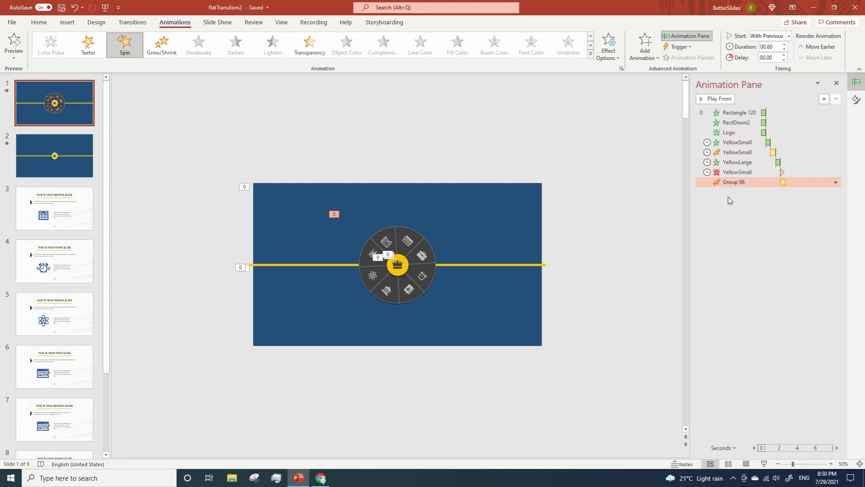
Add a With Previous Fade entrance to the wheel, placed before its spin.
left_click(643, 59)
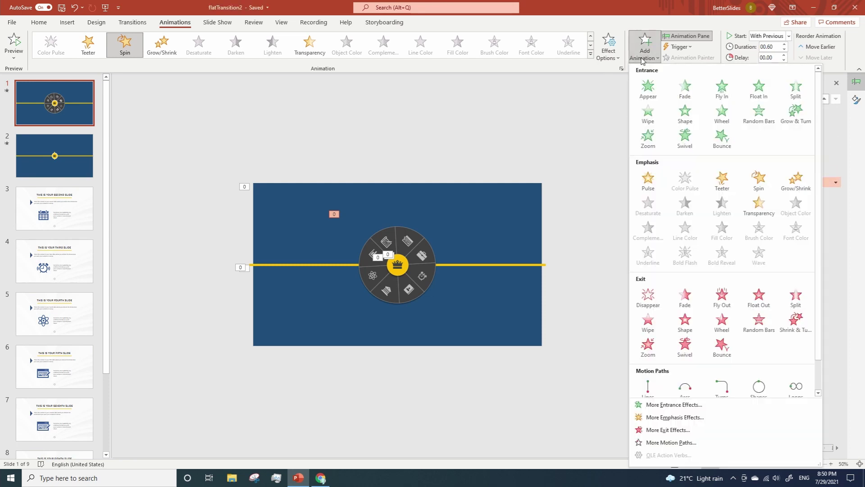
left_click(684, 88)
left_click(836, 192)
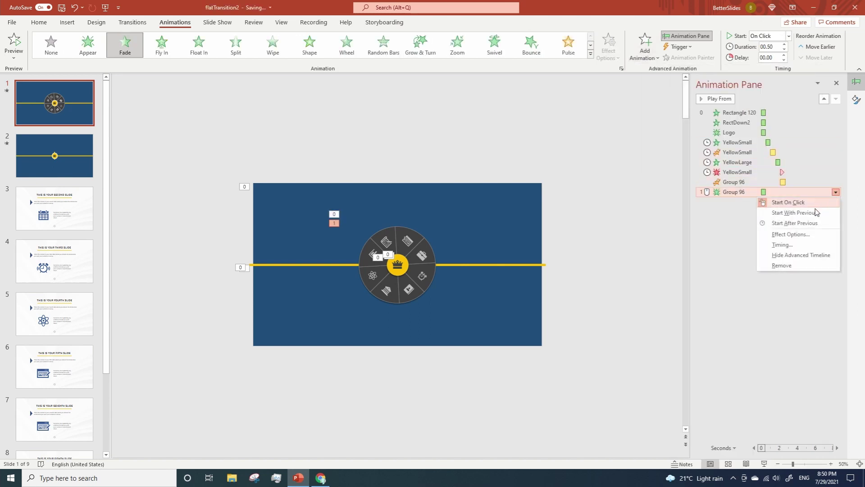
left_click(794, 212)
left_click_drag(740, 187, 738, 180)
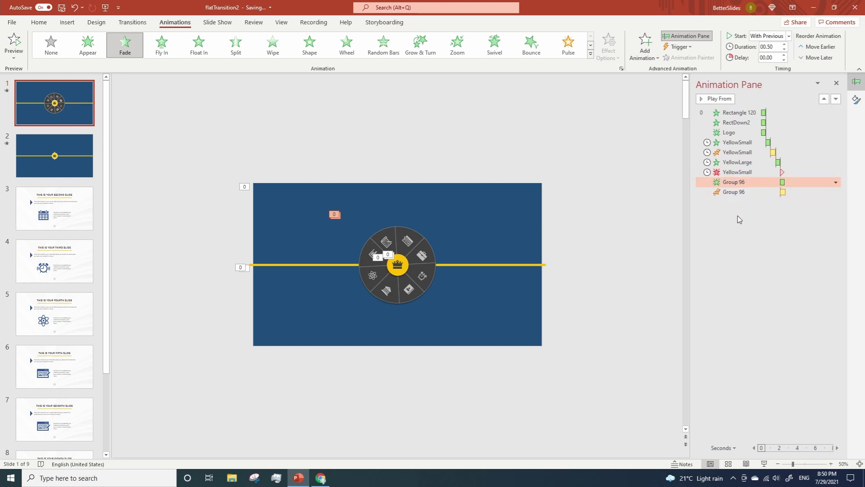
Set all slide 1 animations to start On Click of the Trigger shape.
left_click(739, 113)
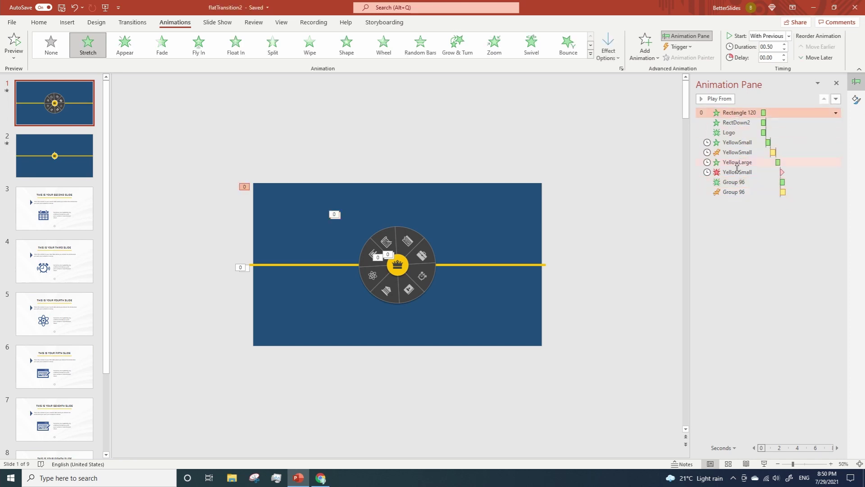
left_click(737, 193, "shift")
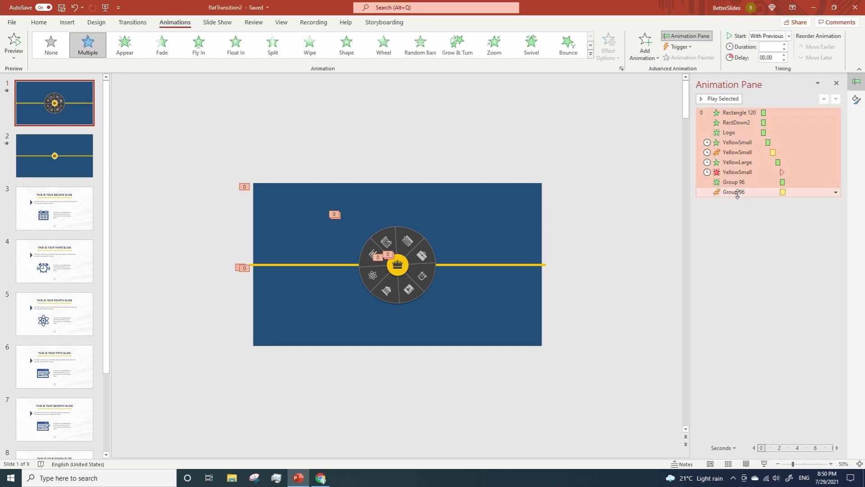
left_click(678, 47)
mouse_move(694, 63)
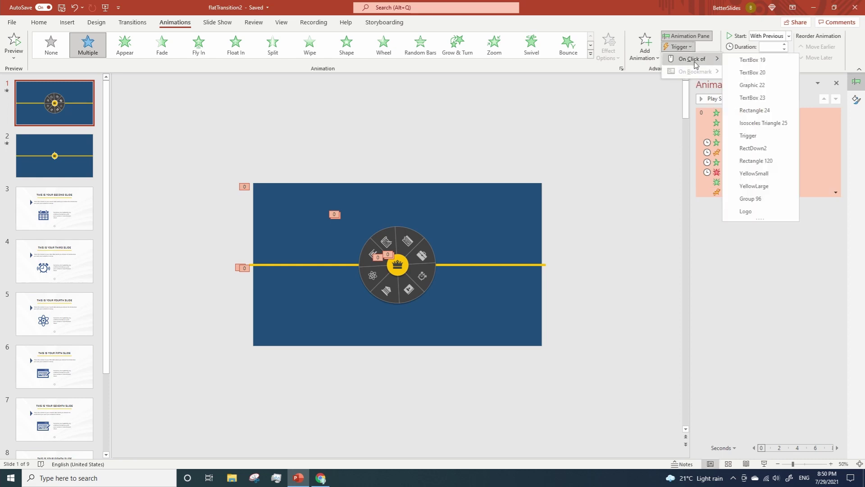
left_click(756, 143)
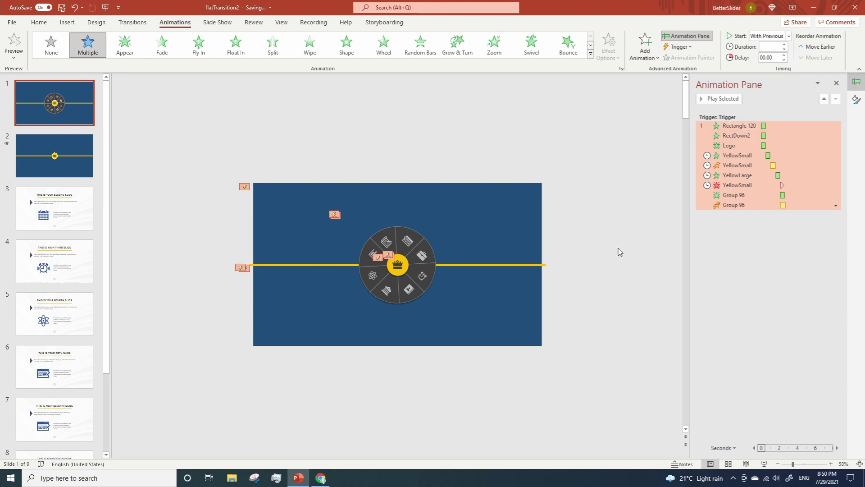
Nudge the lower blue rectangle down and select the dotted graphic beneath the wheel.
left_click(496, 327)
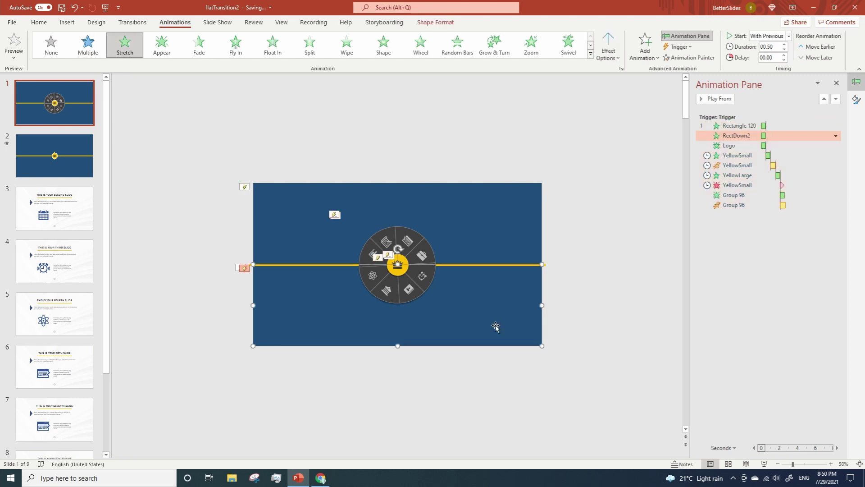
key("Down")
key("Down")
key("Down")
key("Down")
key("Down")
key("Down")
key("Down")
key("Down")
key("Down")
key("Down")
key("Down")
key("Down")
key("Down")
key("Down")
key("Down")
key("Down")
key("Down")
key("Down")
key("Down")
key("Down")
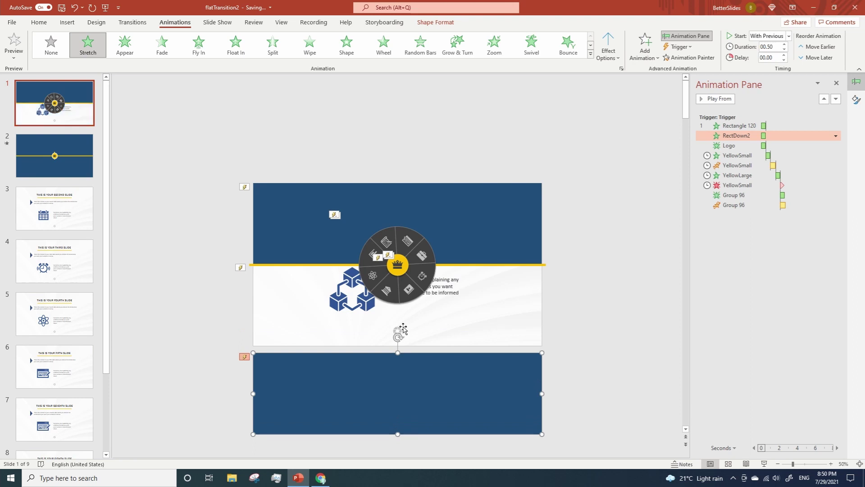
left_click(398, 332)
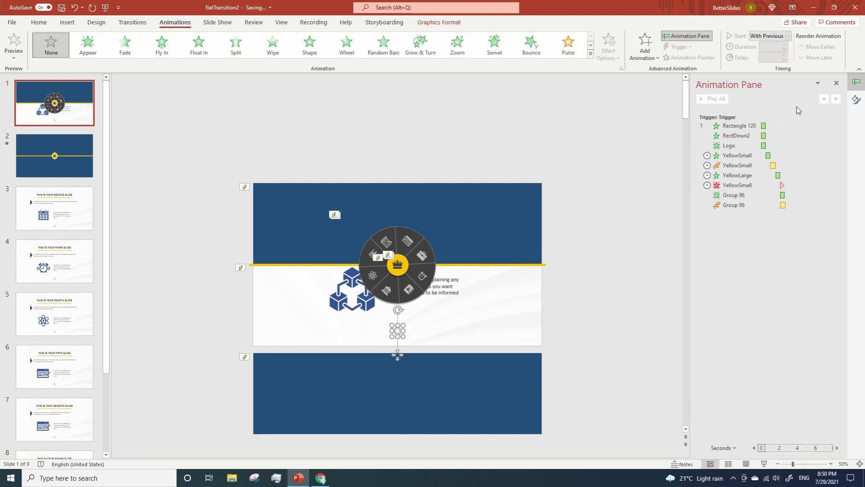
Rename the dotted graphic to Trigger in the Selection Pane, then undo the rectangle nudge.
left_click(45, 25)
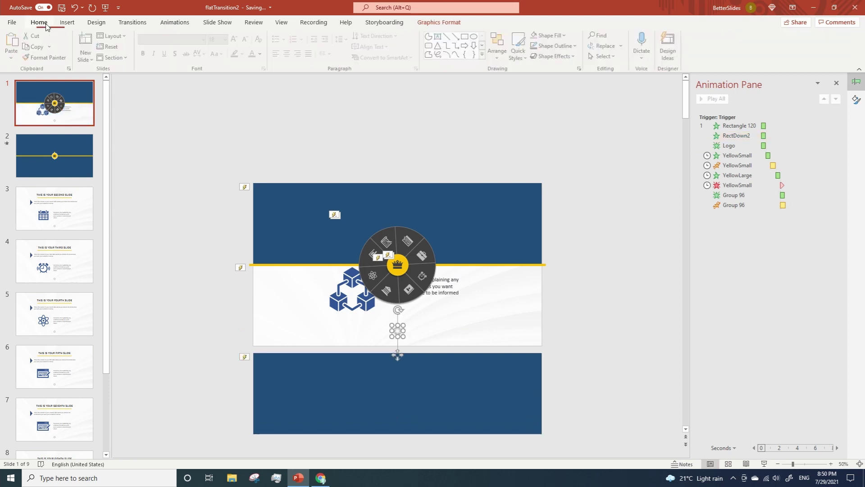
left_click(608, 56)
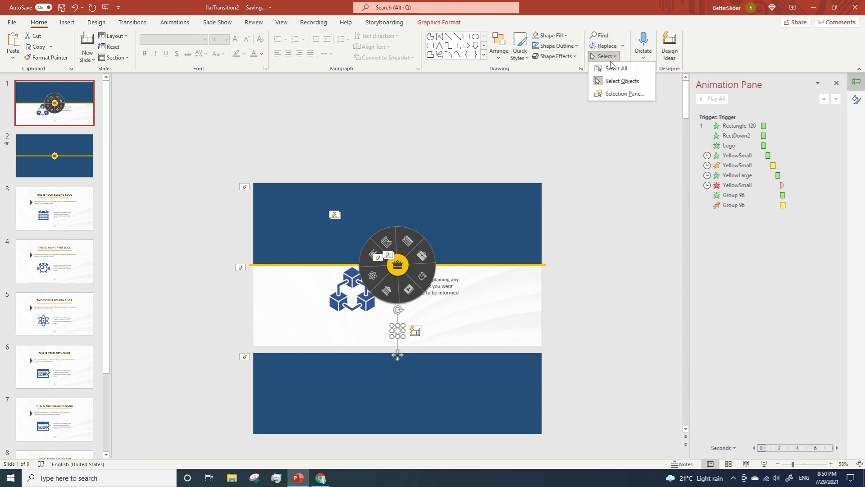
left_click(625, 93)
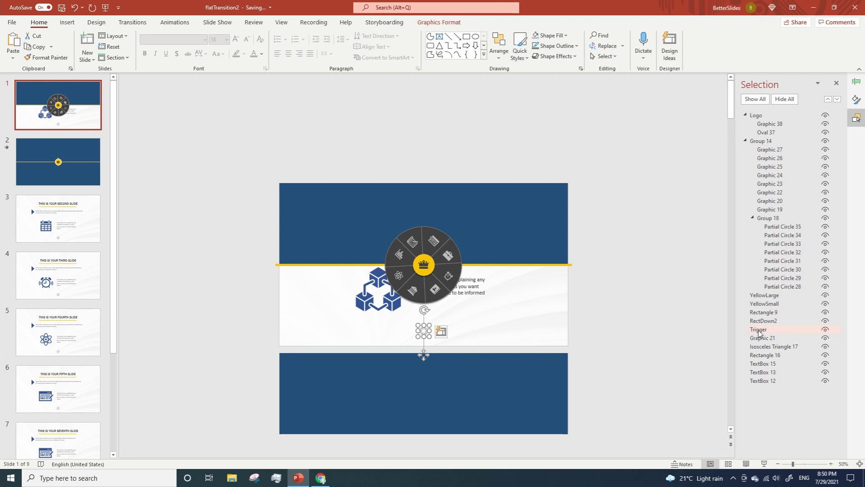
double_click(759, 331)
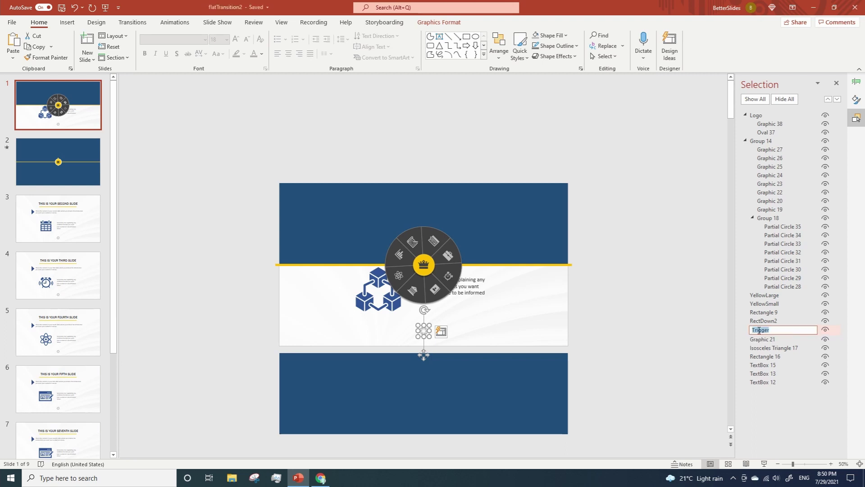
type("Tri")
key("Return")
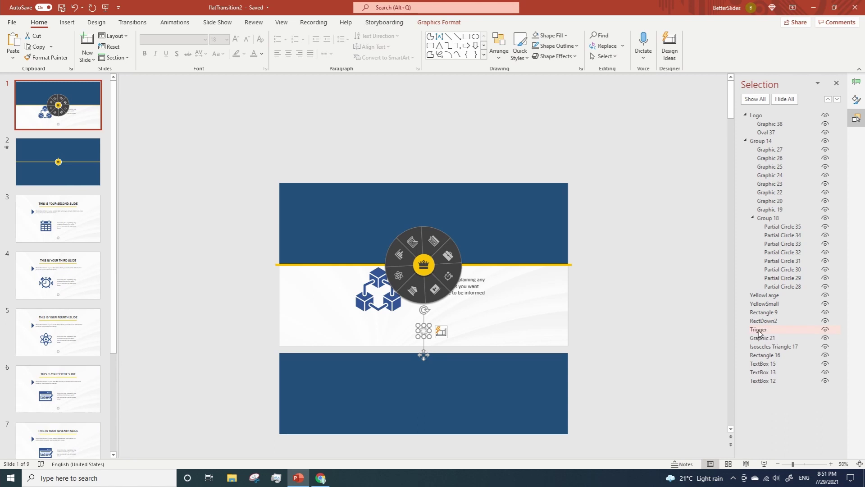
key("ctrl+z")
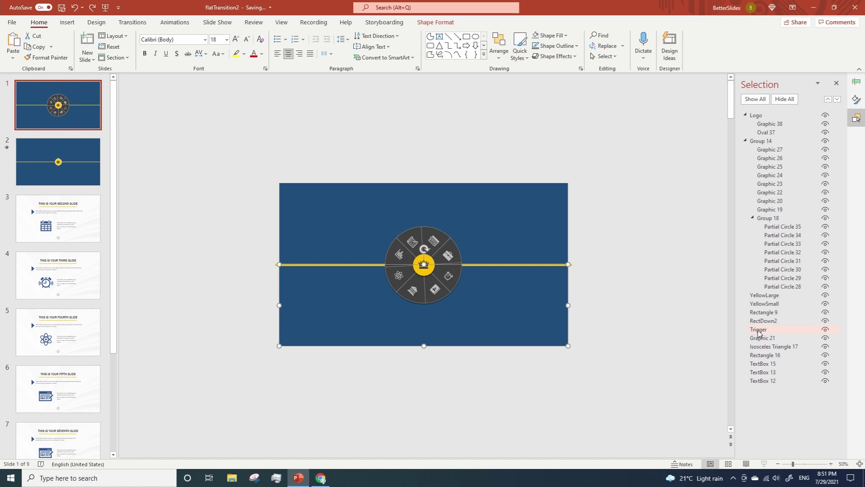
left_click(855, 82)
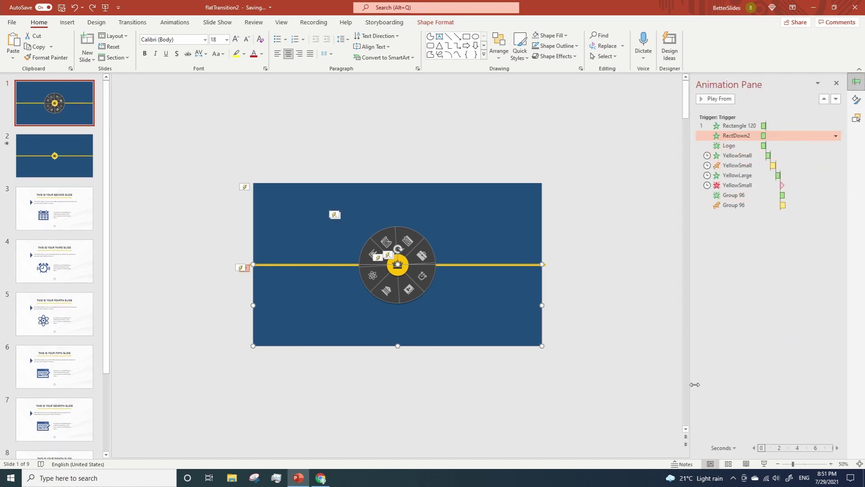
Run the slide show, test the logo link and the alarm clock icon link, then exit.
left_click(764, 464)
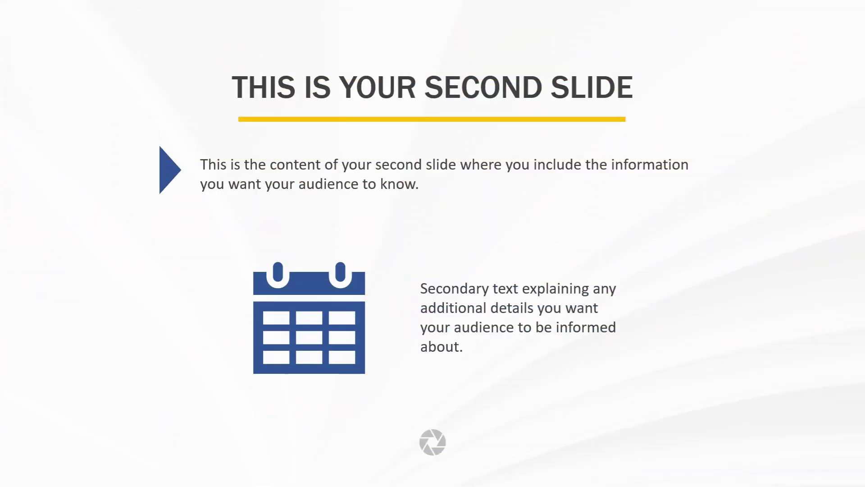
key("Escape")
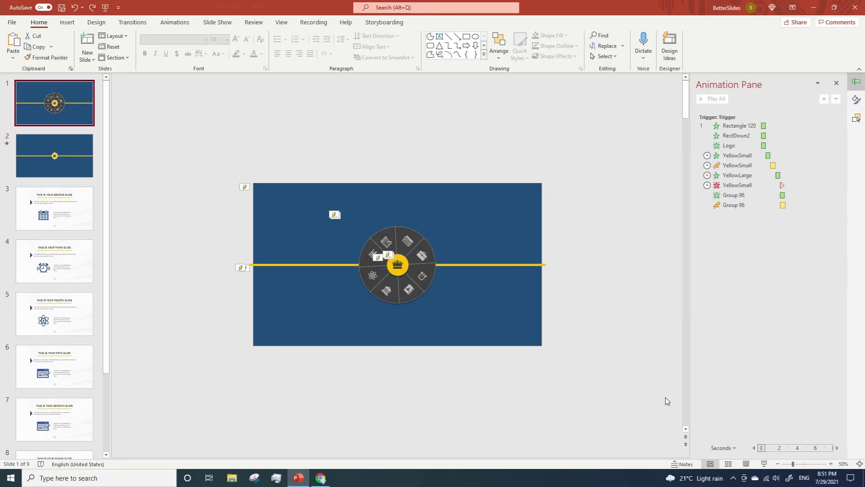
left_click(763, 464)
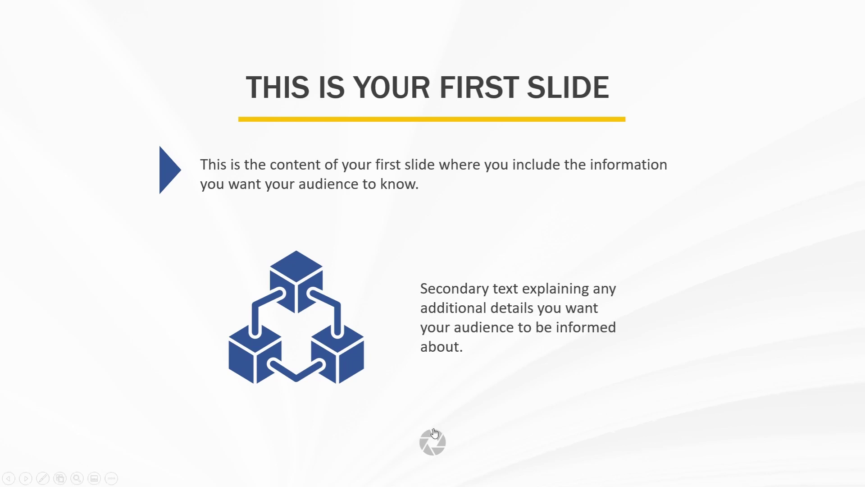
left_click(432, 445)
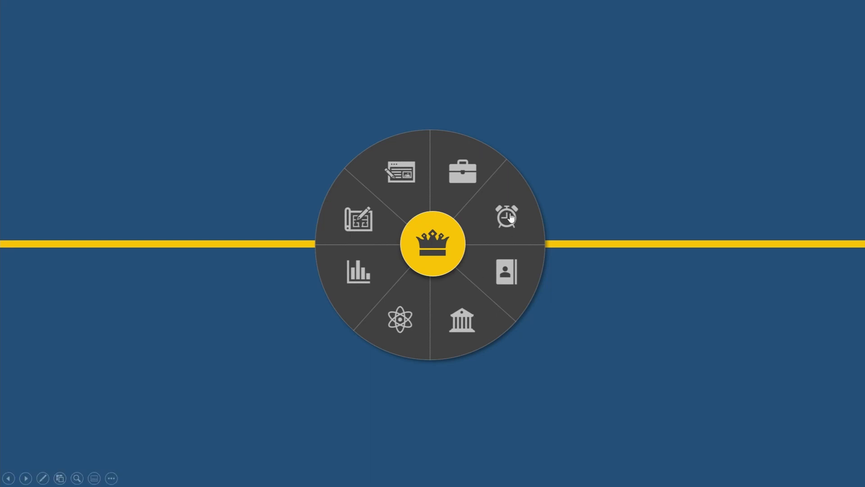
left_click(511, 217)
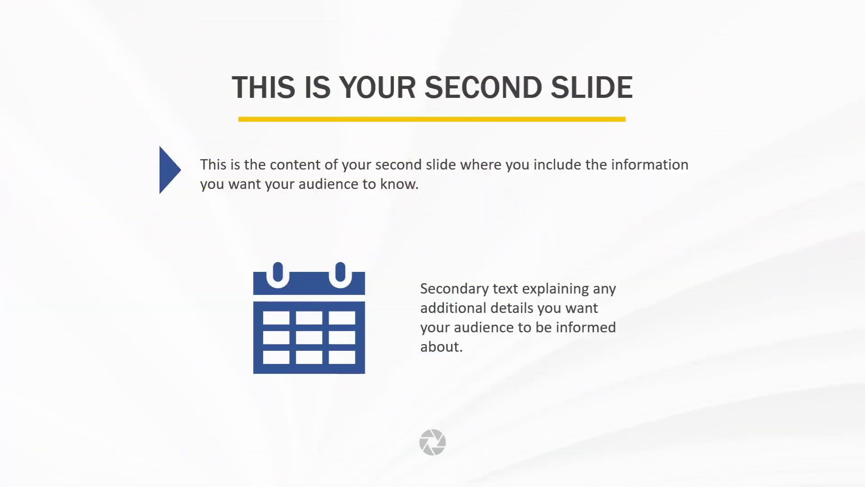
key("Escape")
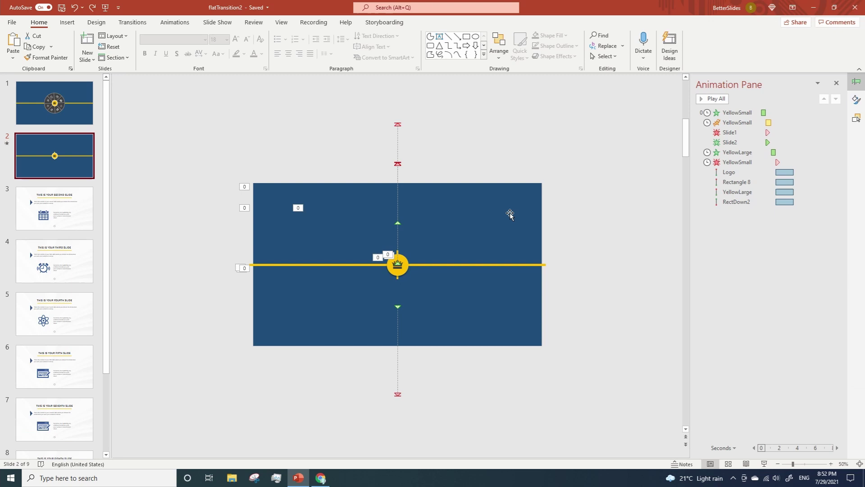
Duplicate slide 3 (THIS IS YOUR SECOND SLIDE) with Ctrl+D, then select every object on the new slide 4.
left_click(71, 218)
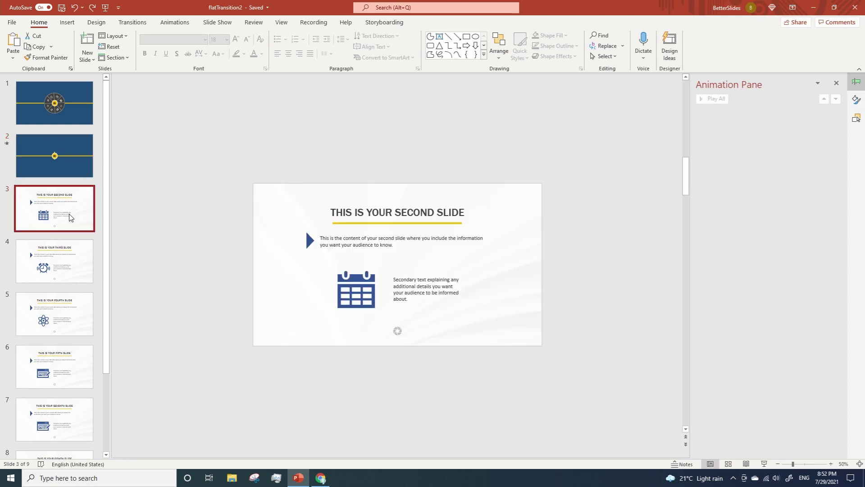
key("ctrl+d")
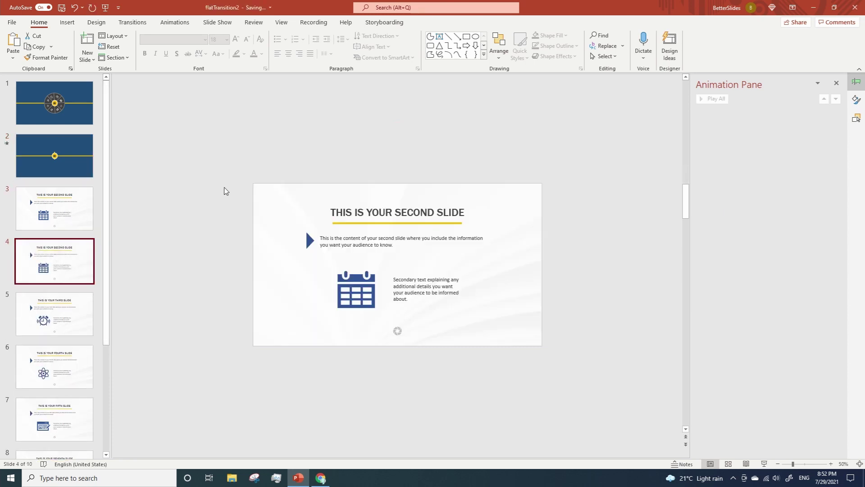
left_click_drag(226, 191, 586, 345)
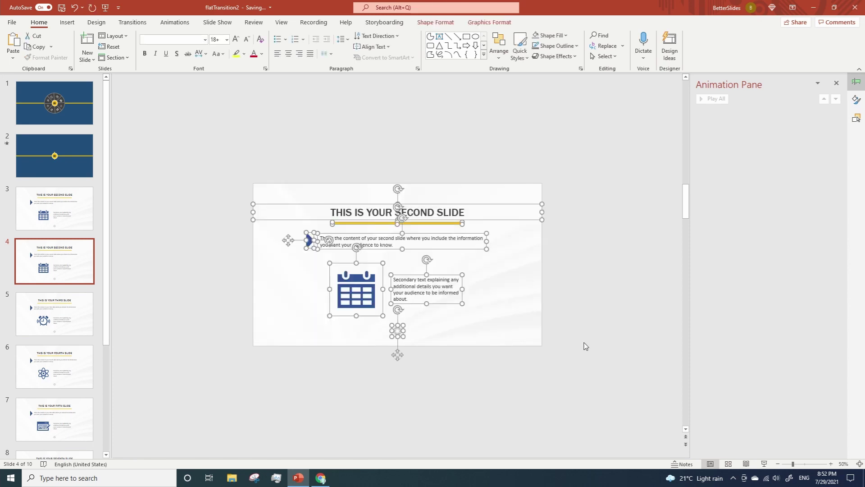